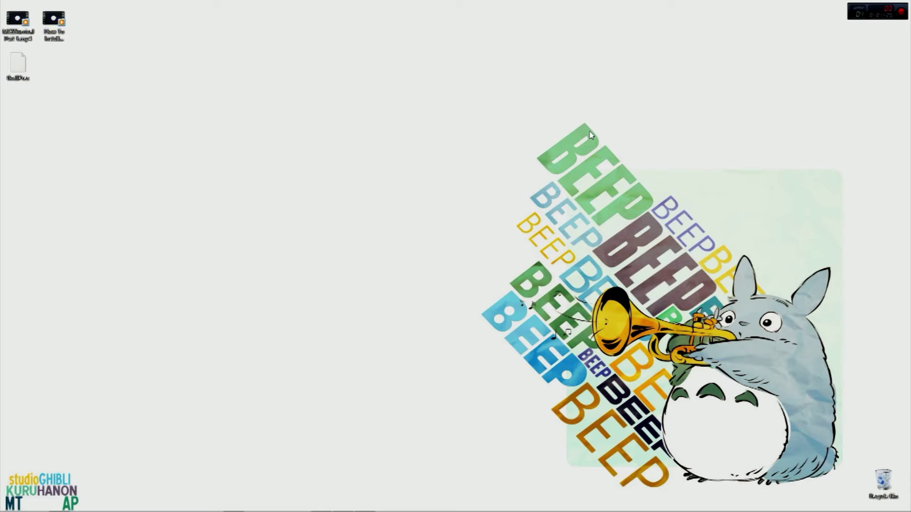
Open Network Connections via Control Panel's Network and Sharing Center.
key(super)
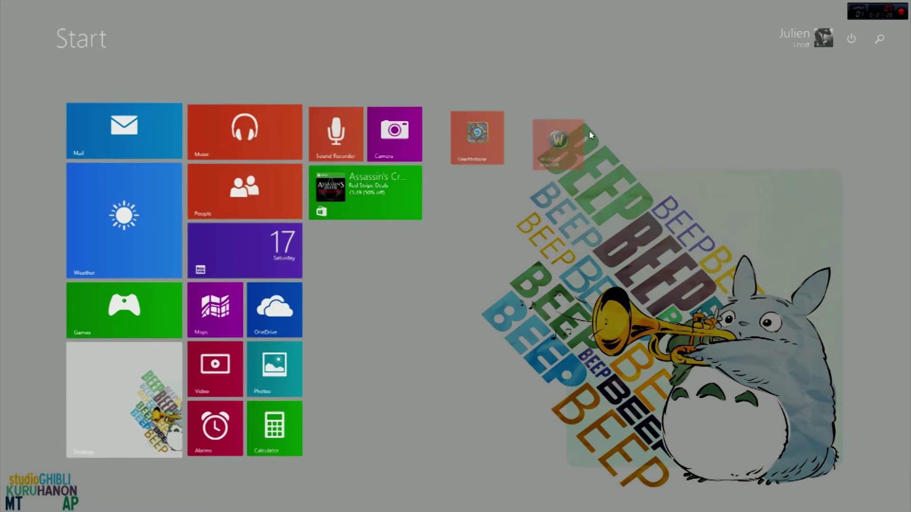
text(control Panel)
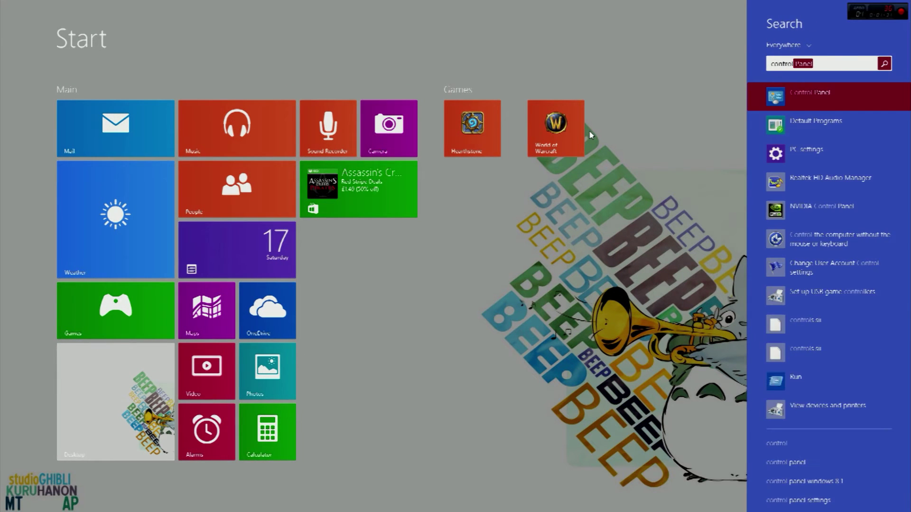
key(Return)
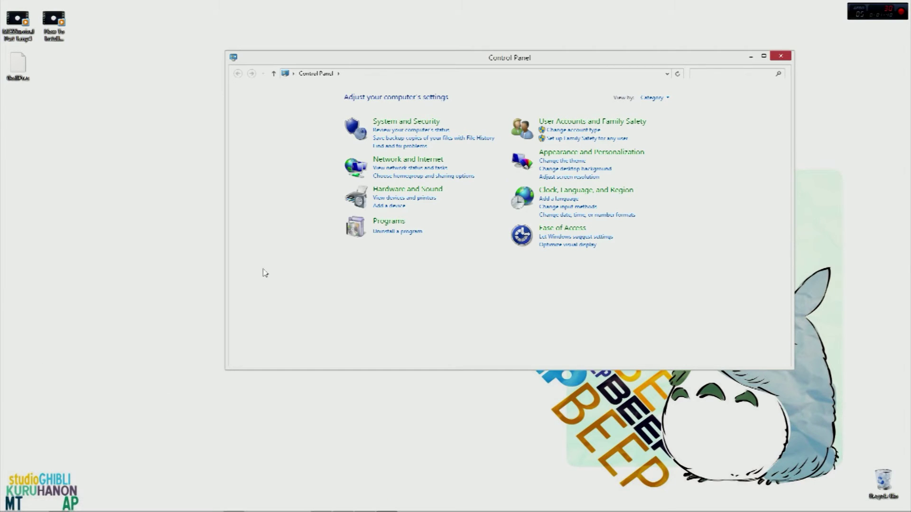
click(403, 168)
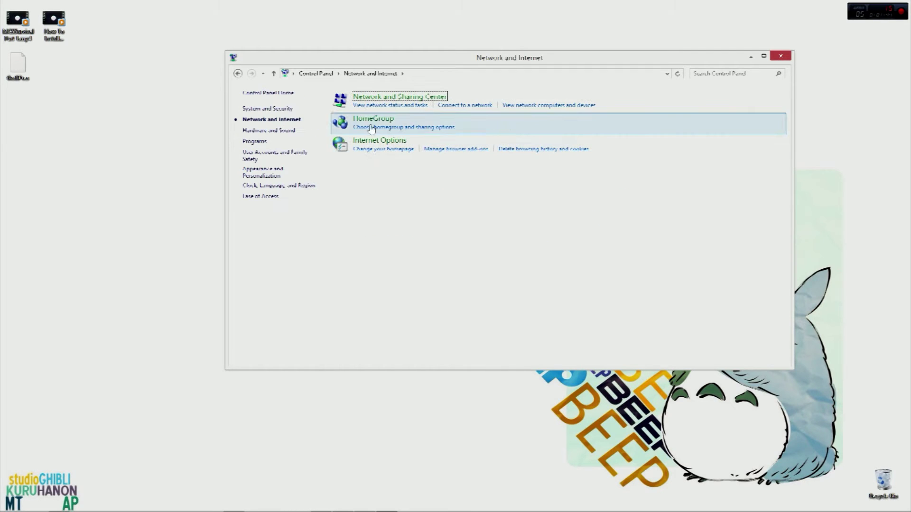
click(356, 97)
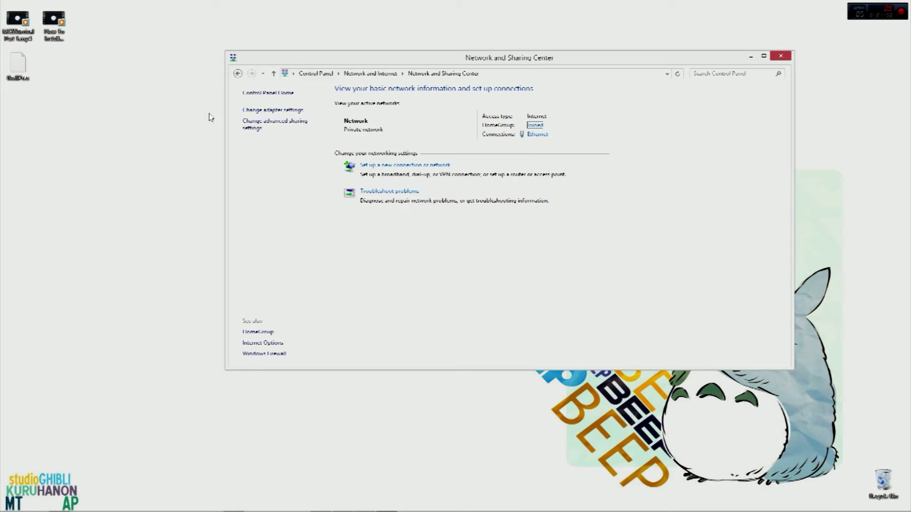
click(254, 111)
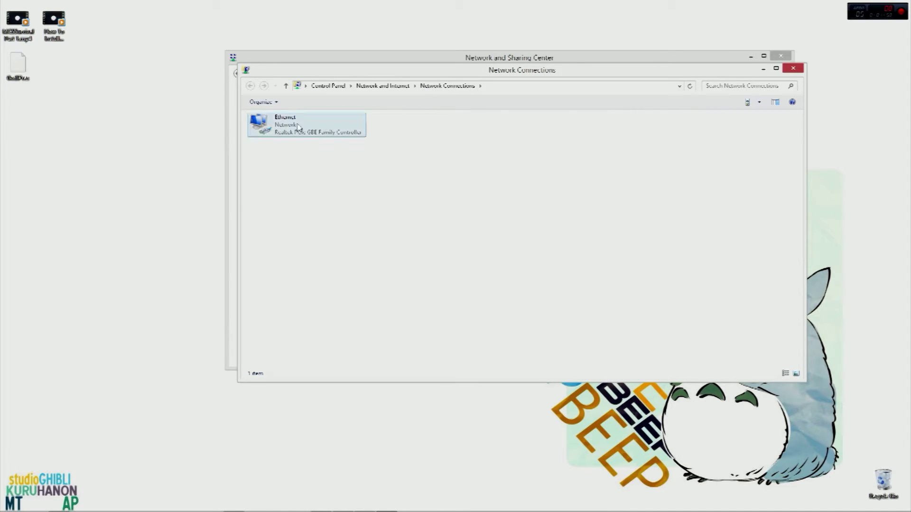
Select the Ethernet adapter in the connections list.
click(302, 139)
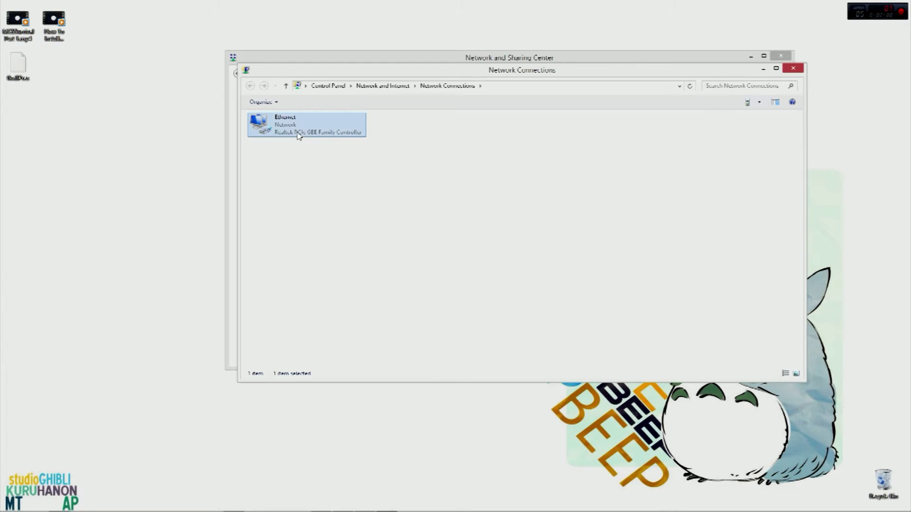
click(314, 151)
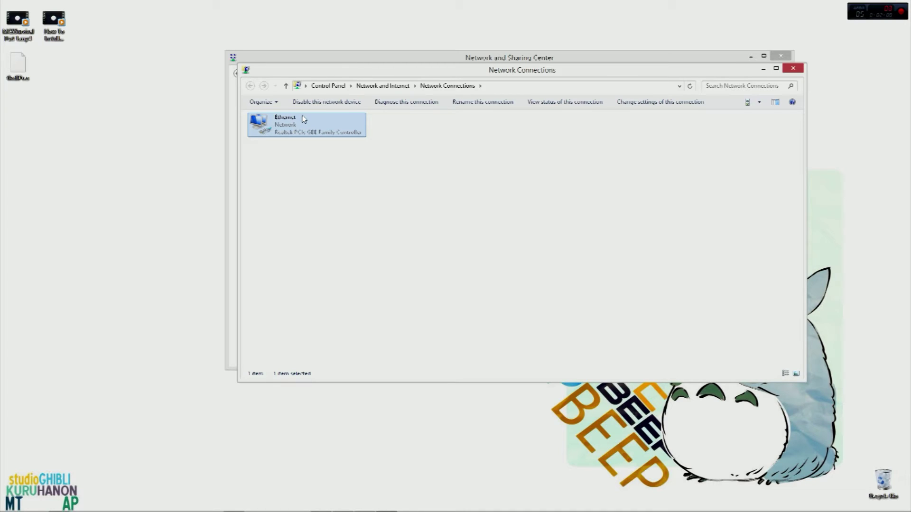
click(389, 127)
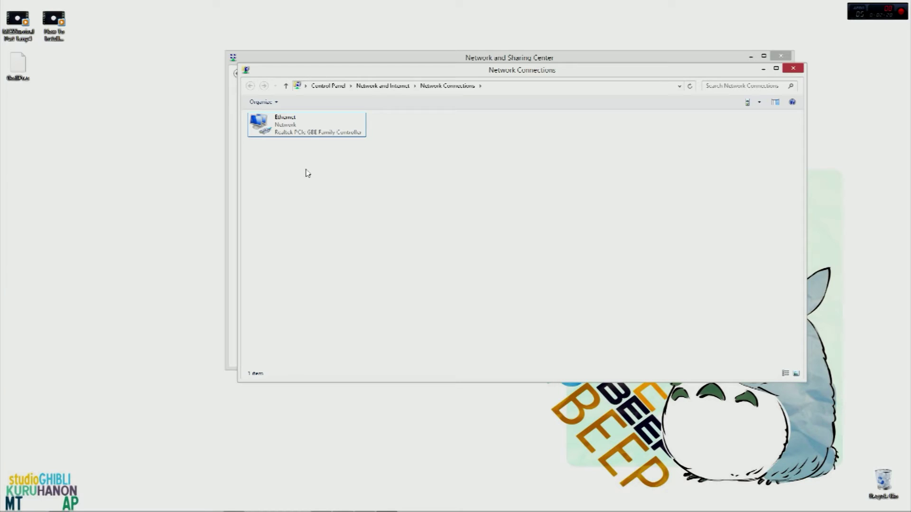
click(310, 129)
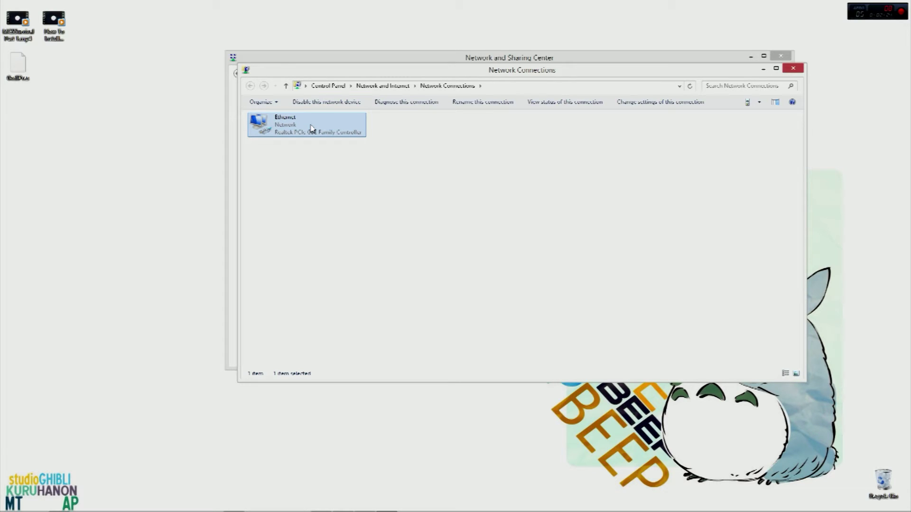
Open the Internet Protocol Version 4 properties of the Ethernet connection.
right_click(311, 129)
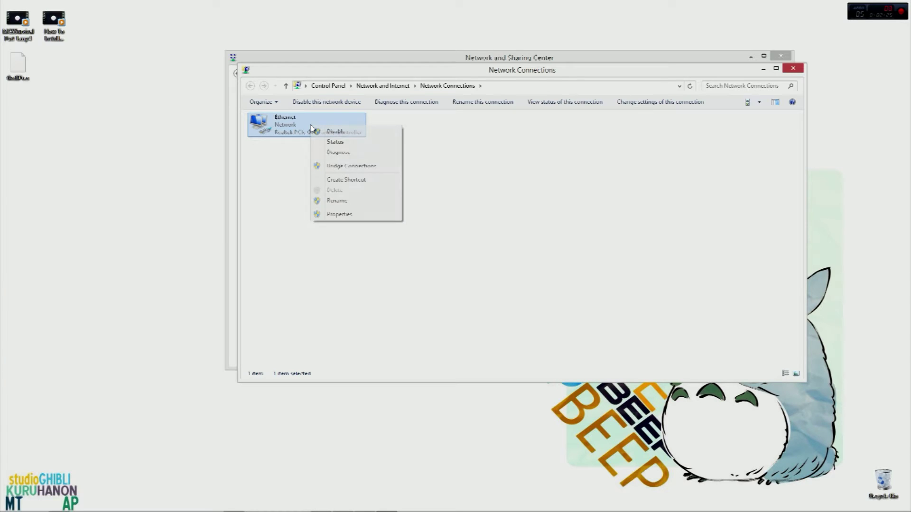
click(328, 215)
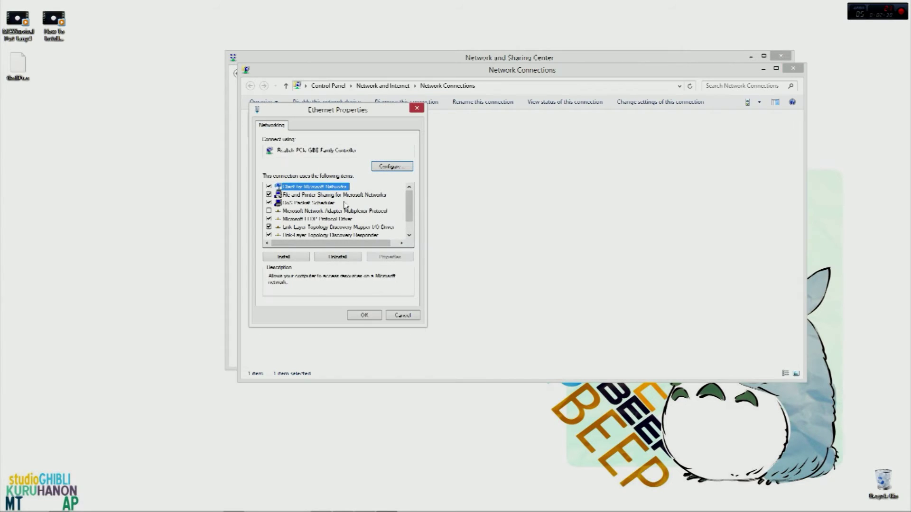
drag(410, 207, 411, 221)
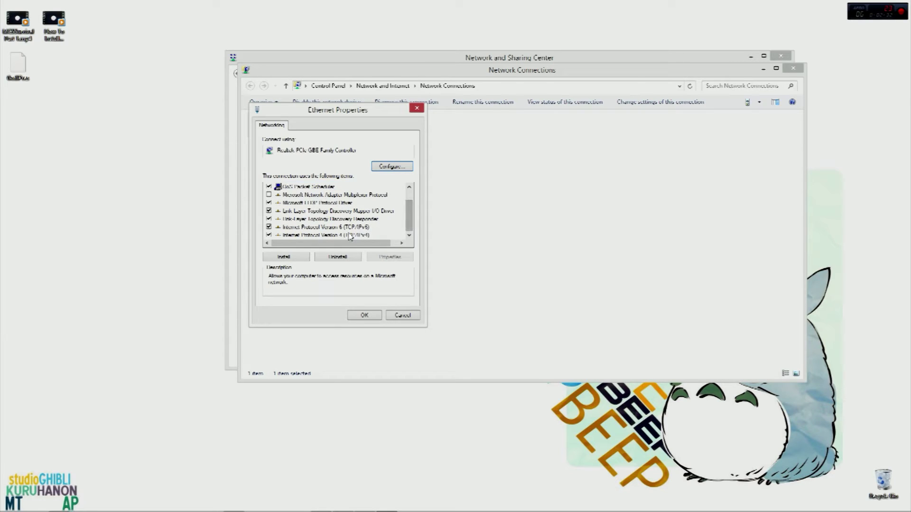
click(349, 236)
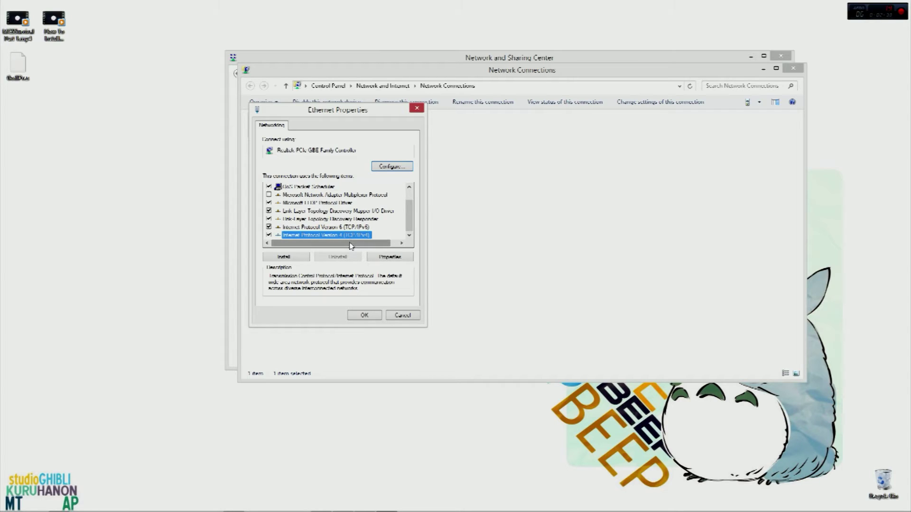
click(375, 261)
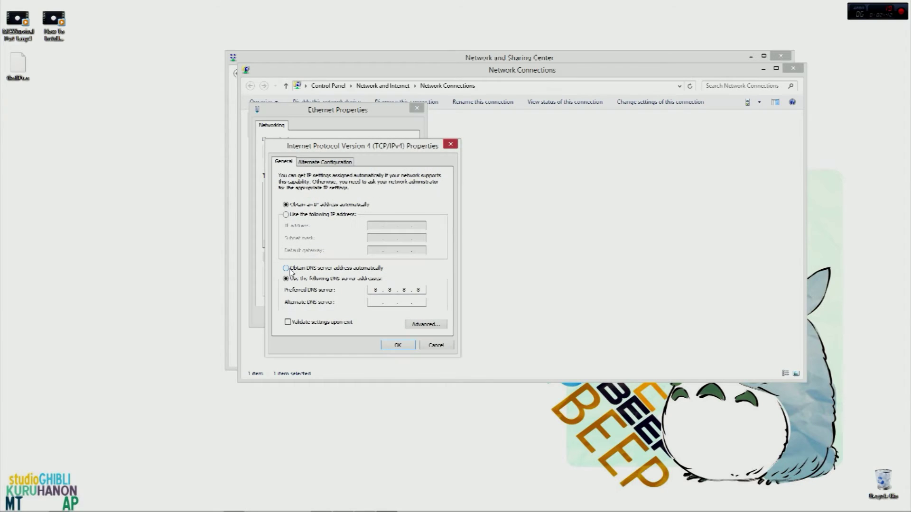
Use 8.8.8.8 as the preferred DNS server, save, and close Ethernet properties.
click(288, 269)
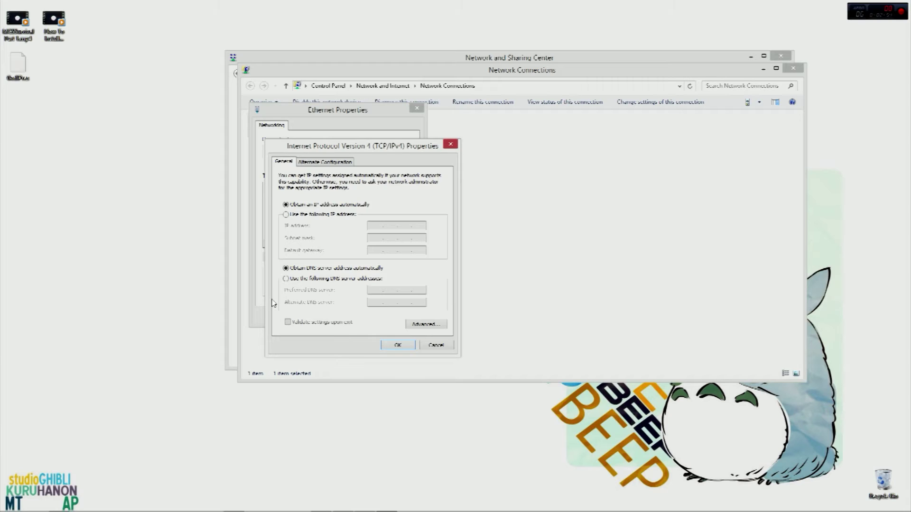
click(286, 280)
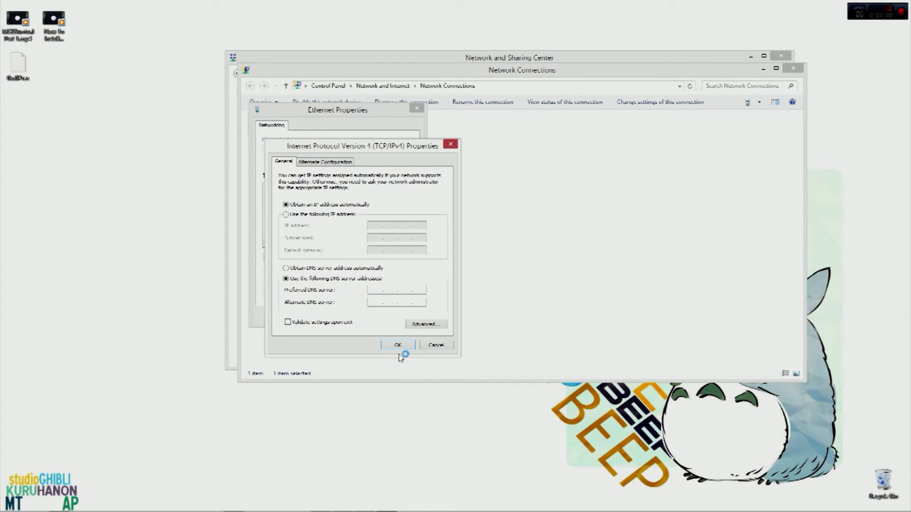
key(Tab)
text(8.8.8)
text(.8)
click(397, 346)
click(366, 317)
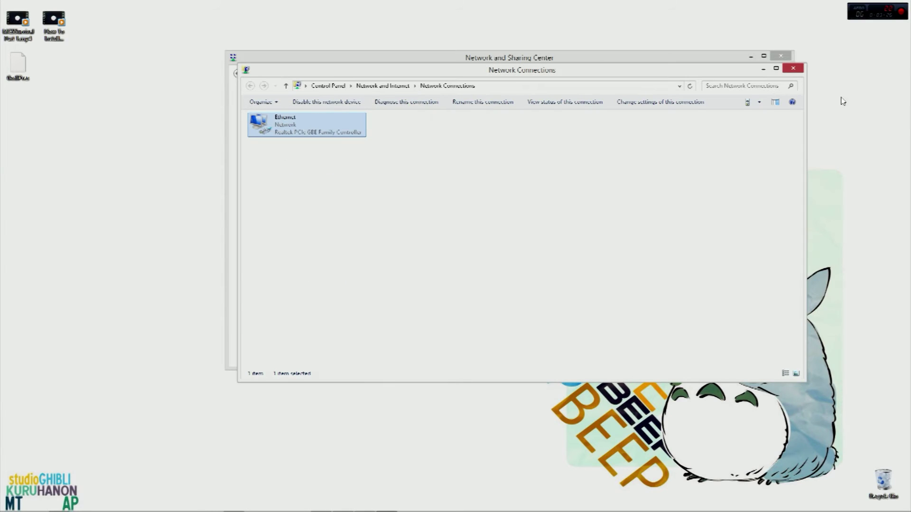
Close the network windows, start League of Legends, approve UAC, and launch the client.
click(794, 69)
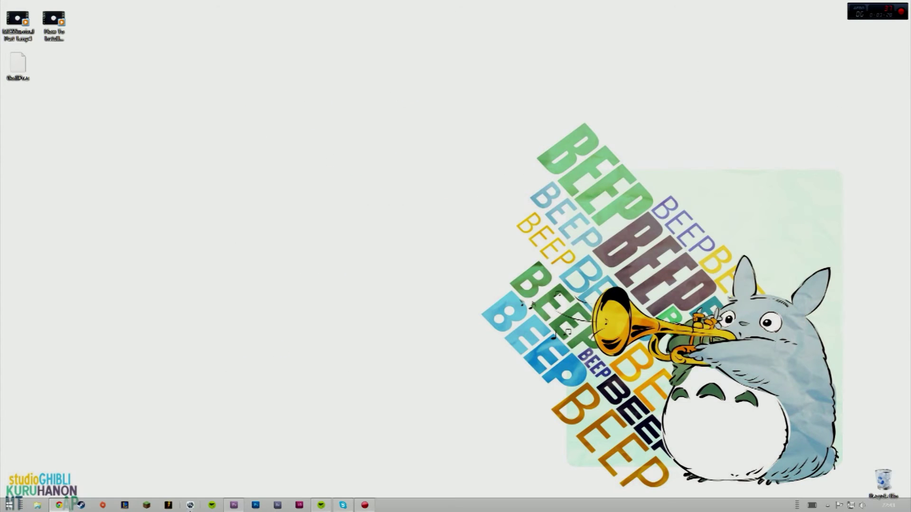
click(126, 505)
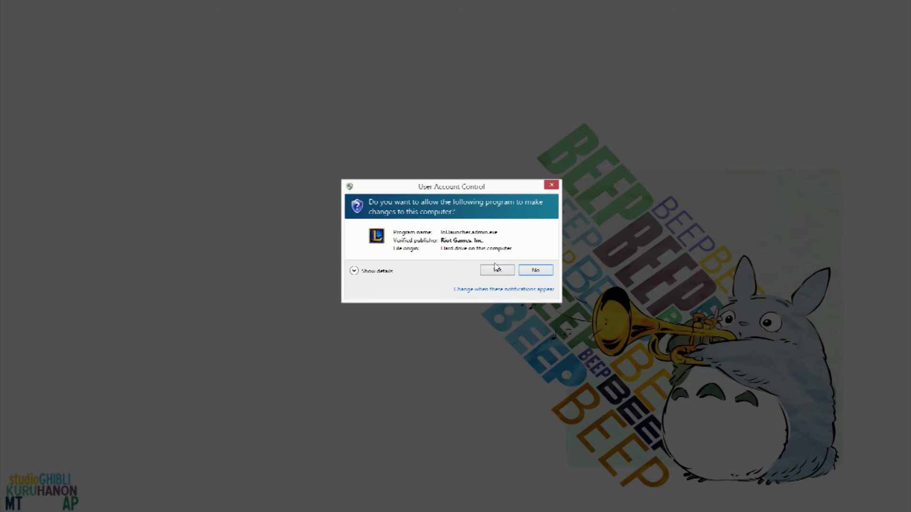
click(496, 269)
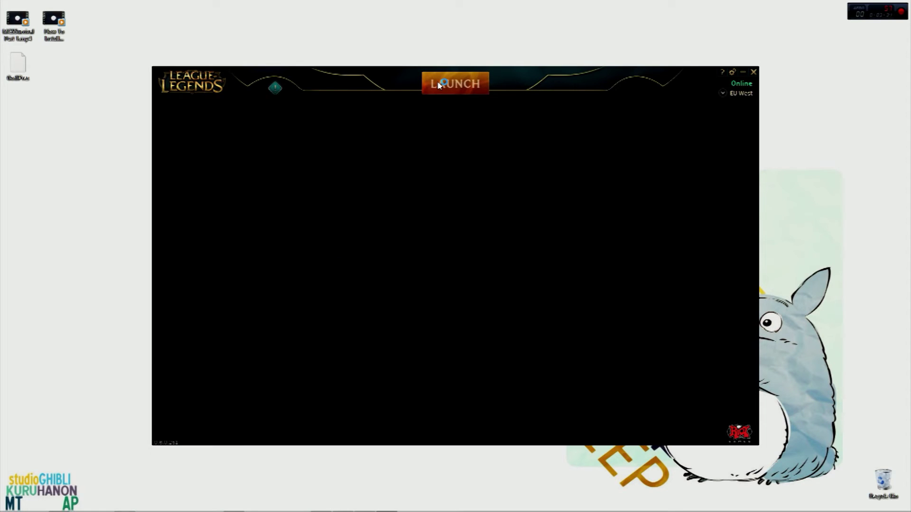
click(439, 85)
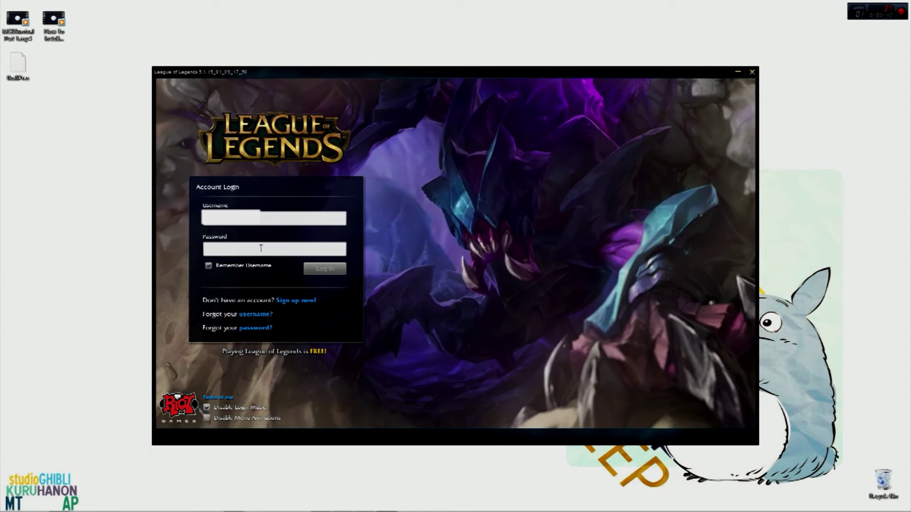
text(********)
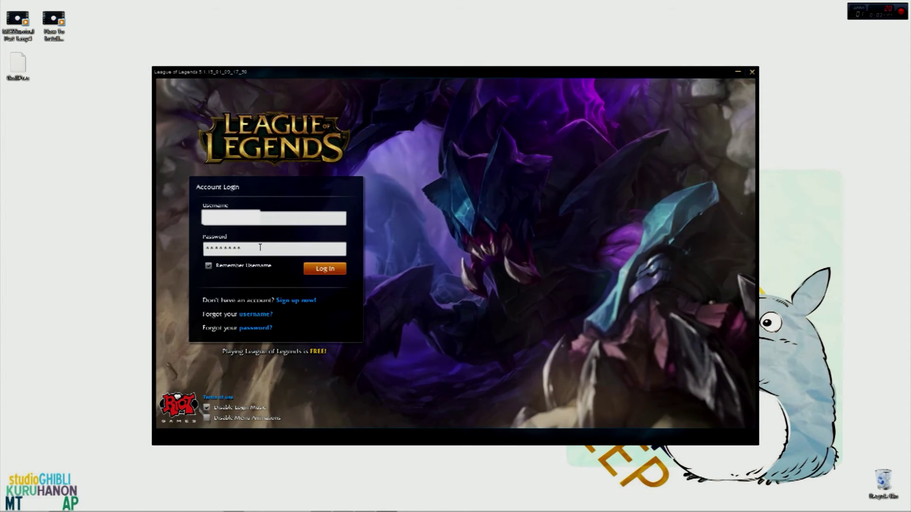
Log in to reach the client home screen, then exit the client.
key(Return)
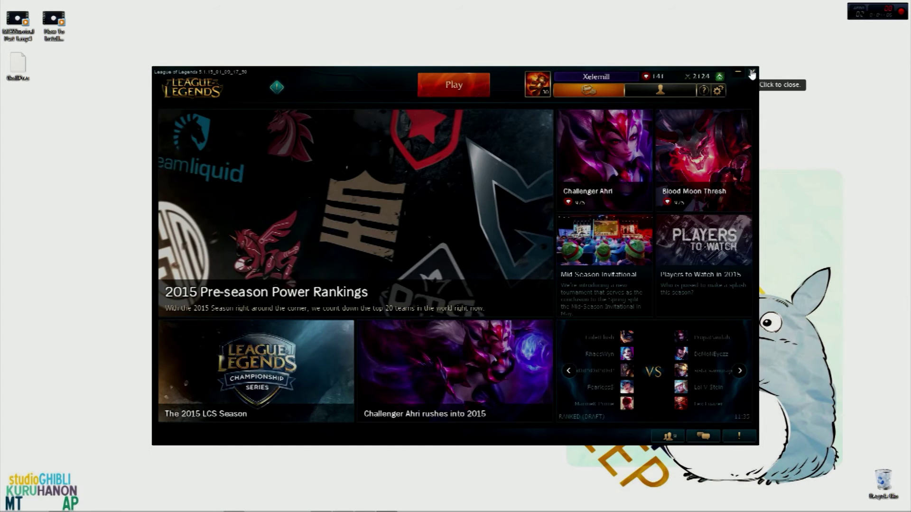
click(752, 73)
click(426, 273)
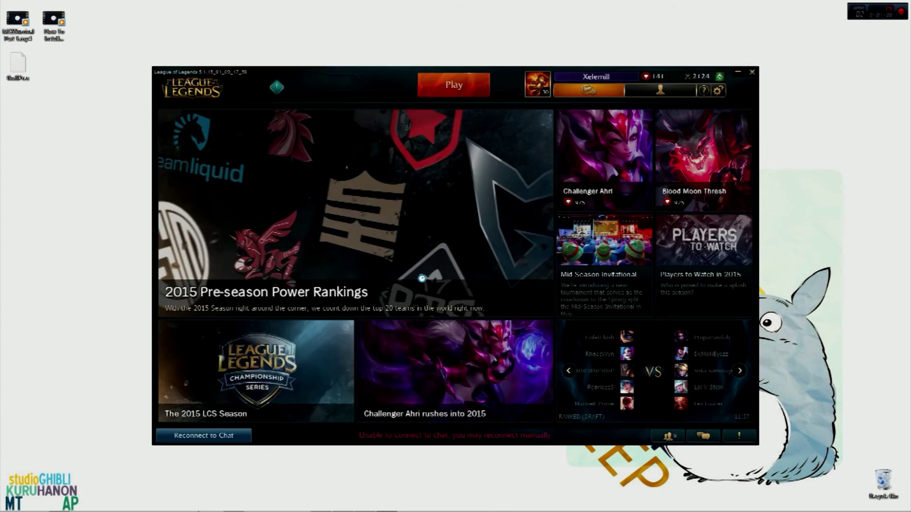
Return to the network adapter list through Control Panel's Network and Sharing Center.
key(super)
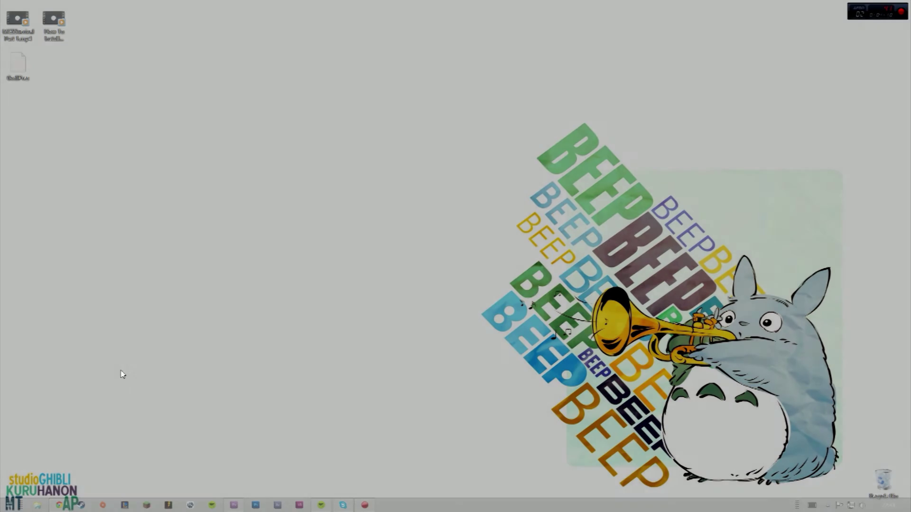
text(control Panel)
key(Return)
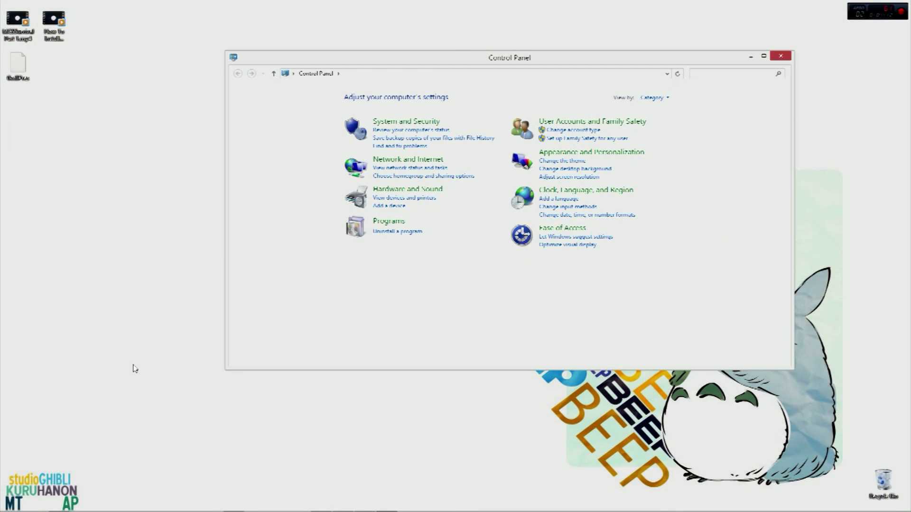
click(395, 161)
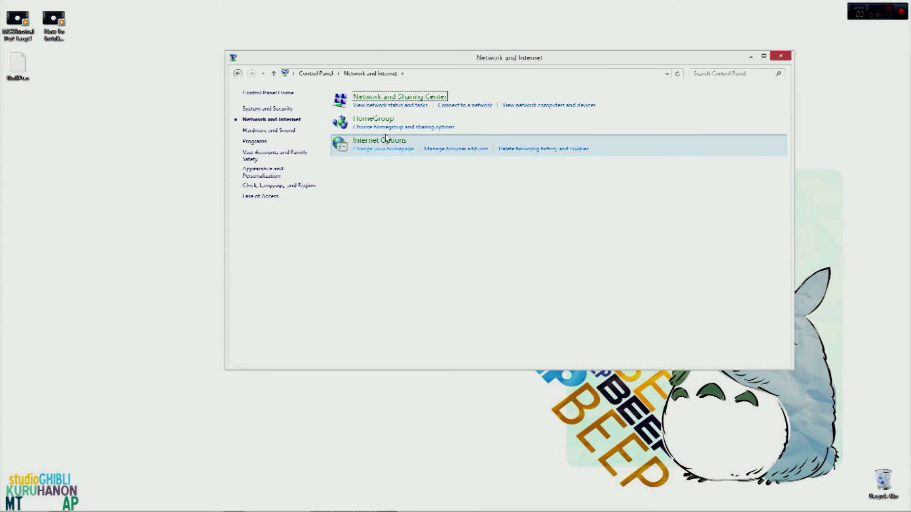
click(379, 99)
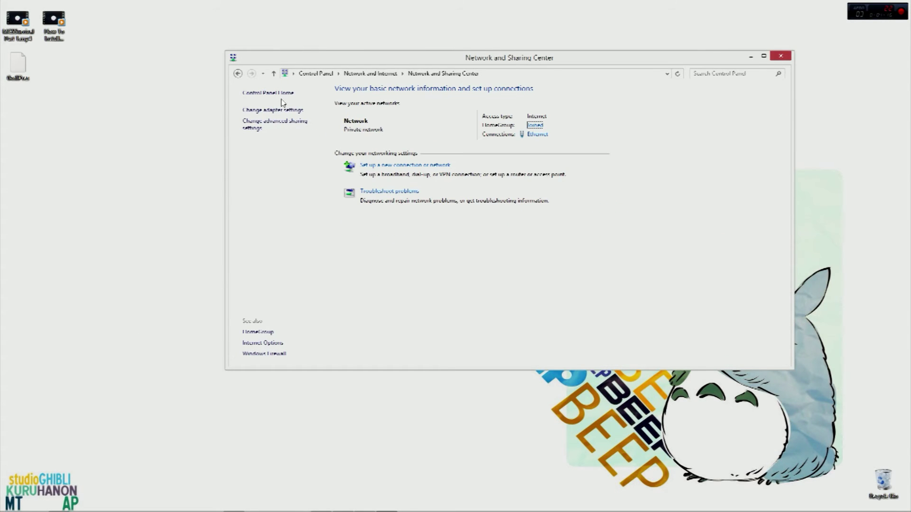
click(272, 110)
Switch Ethernet IPv4 DNS back to obtain automatically, save, and close all windows.
right_click(280, 125)
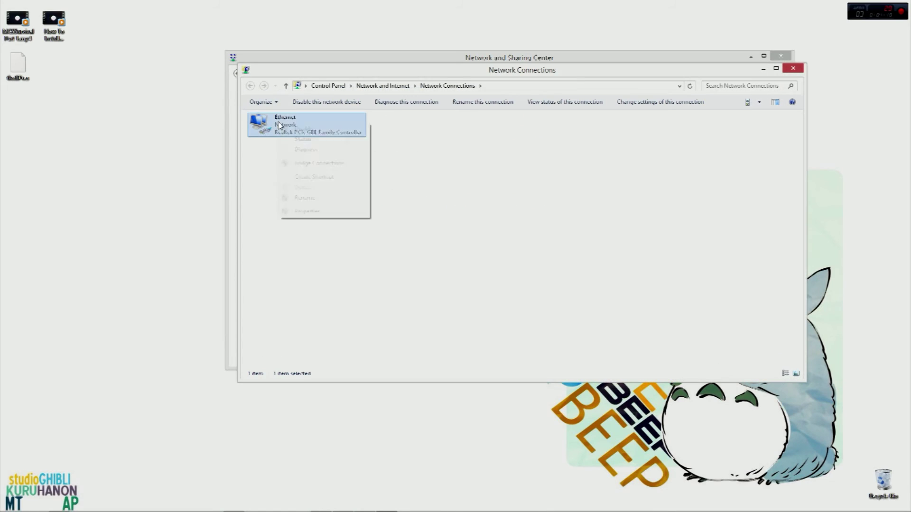
click(308, 211)
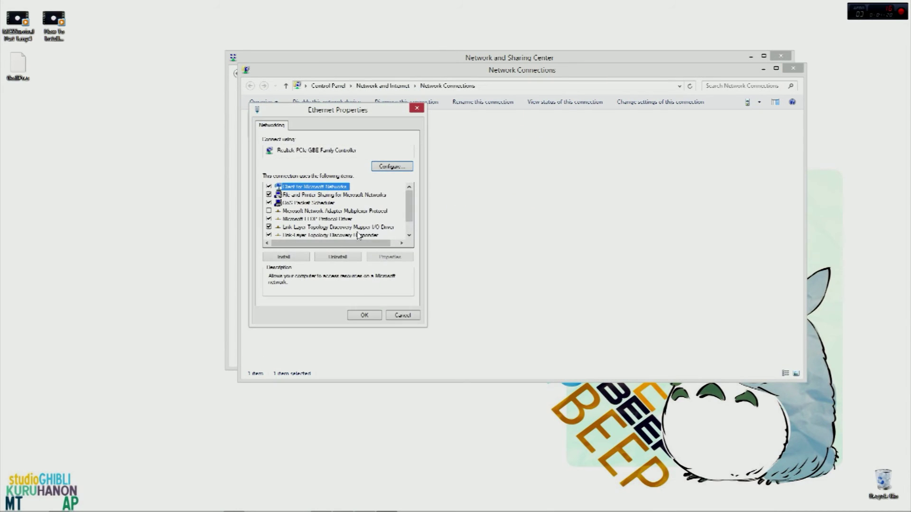
scroll(410, 222, down, 1)
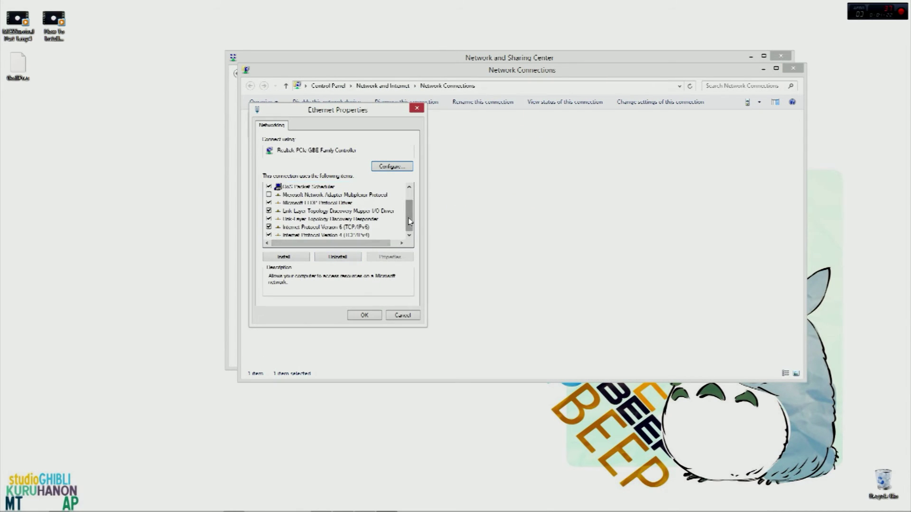
click(369, 236)
click(390, 257)
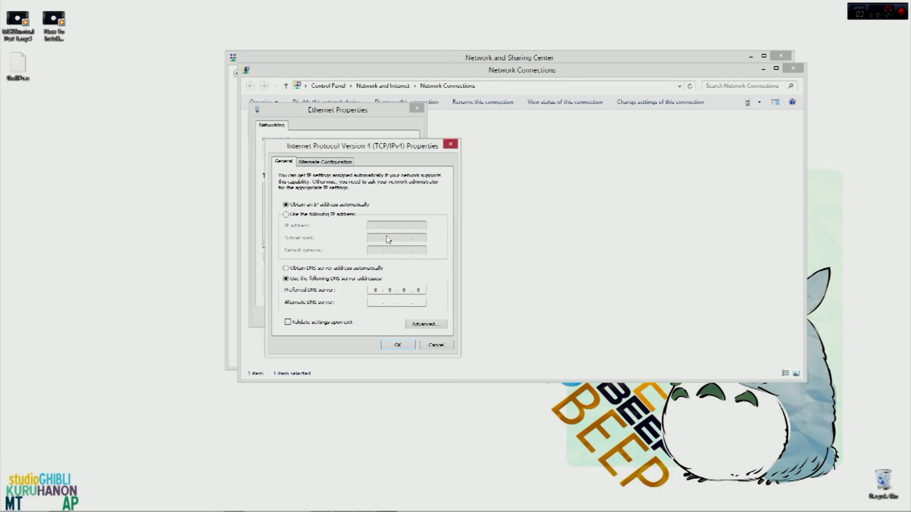
click(299, 271)
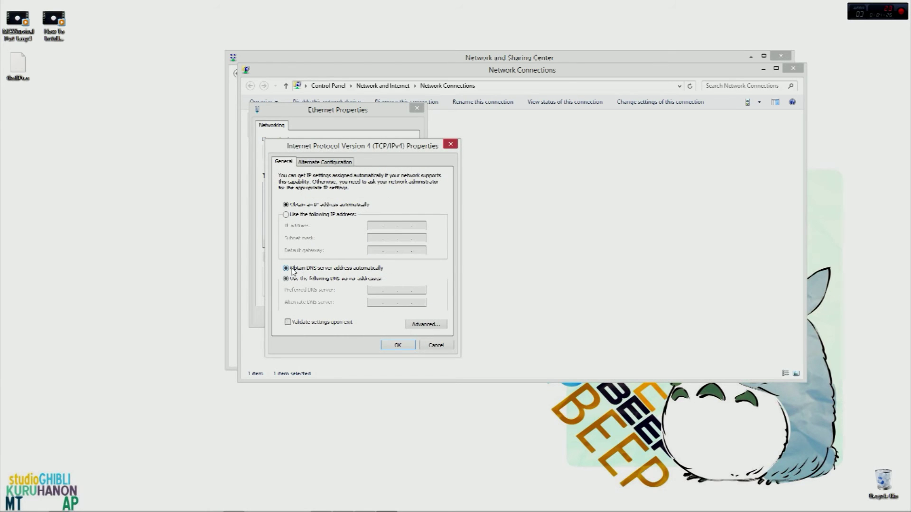
click(399, 345)
click(364, 316)
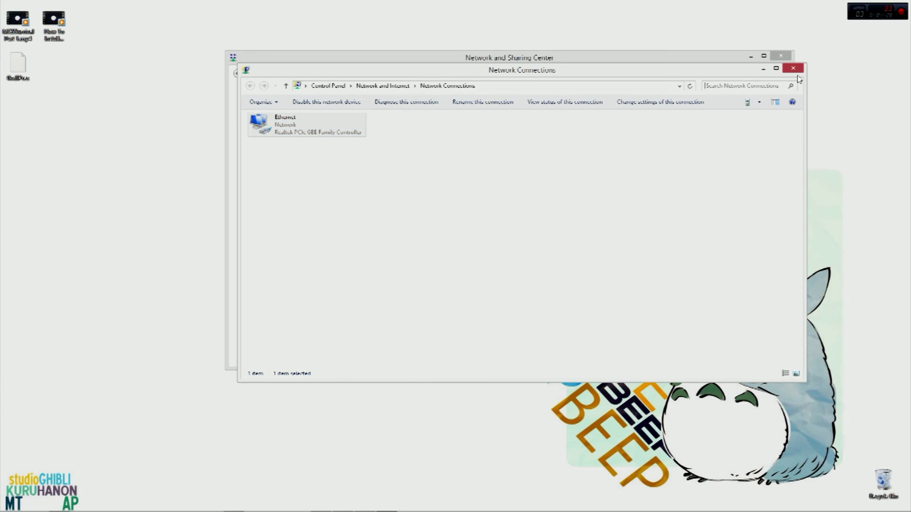
click(794, 69)
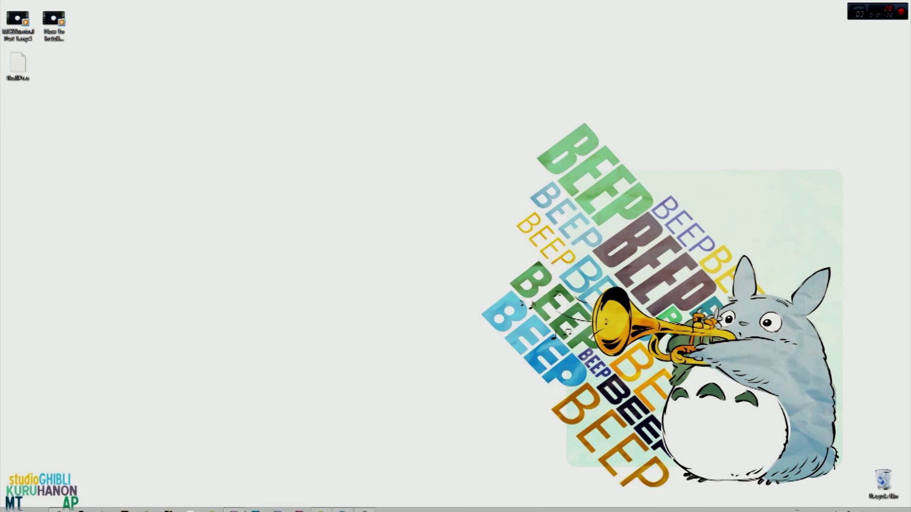
Start League of Legends again, approve UAC, and launch the client.
click(124, 504)
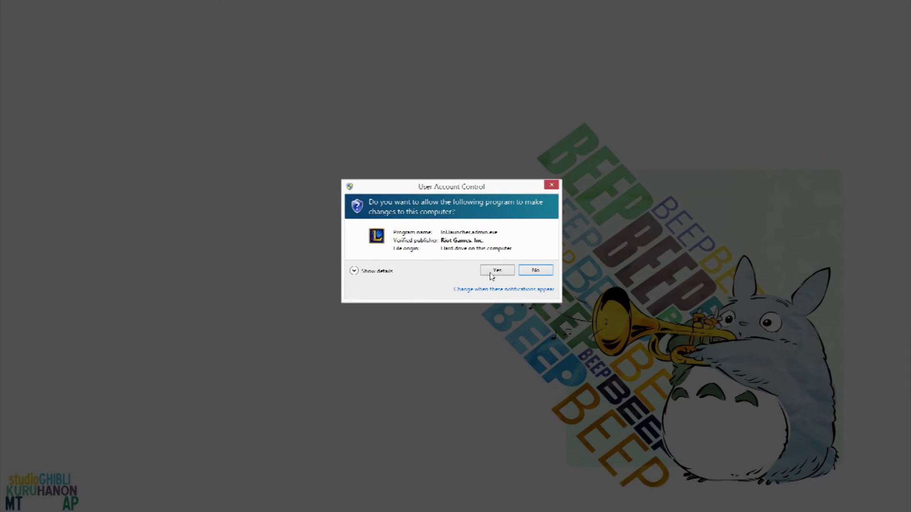
click(493, 270)
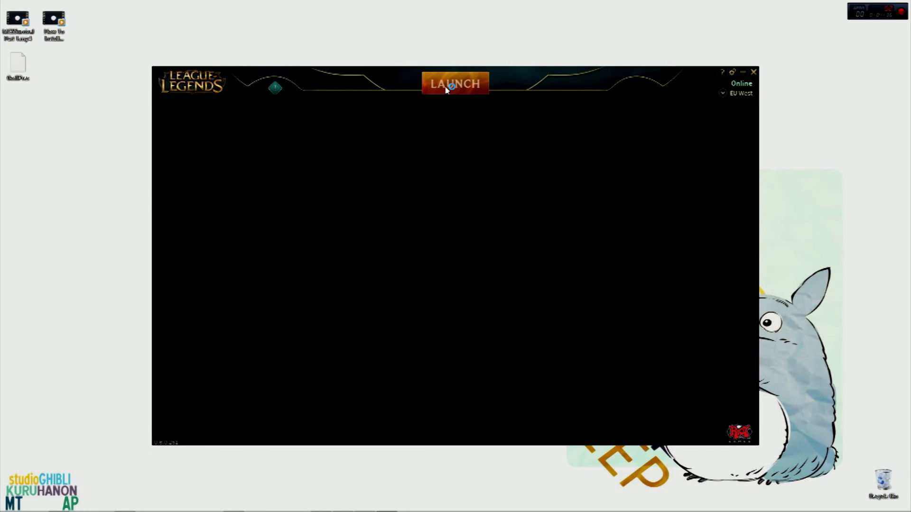
click(449, 86)
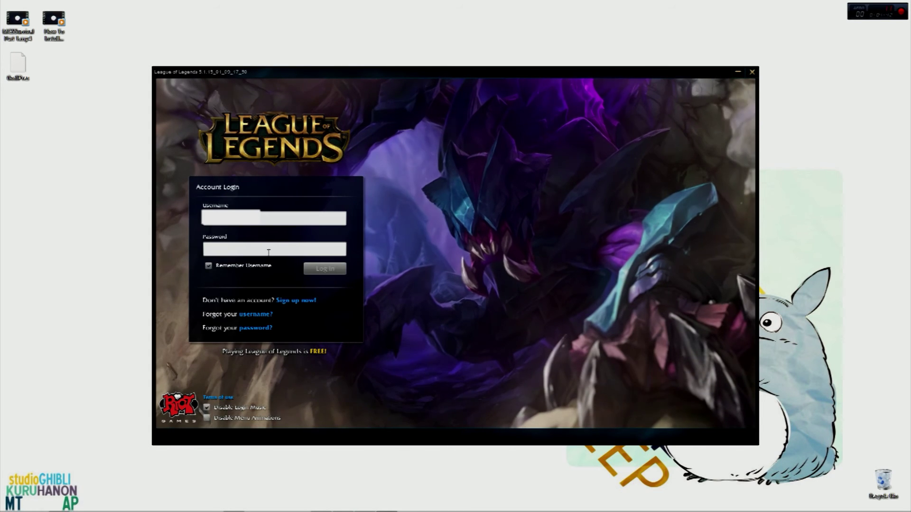
Attempt login, which stalls with no server response, then close the login window.
click(266, 249)
text(**********)
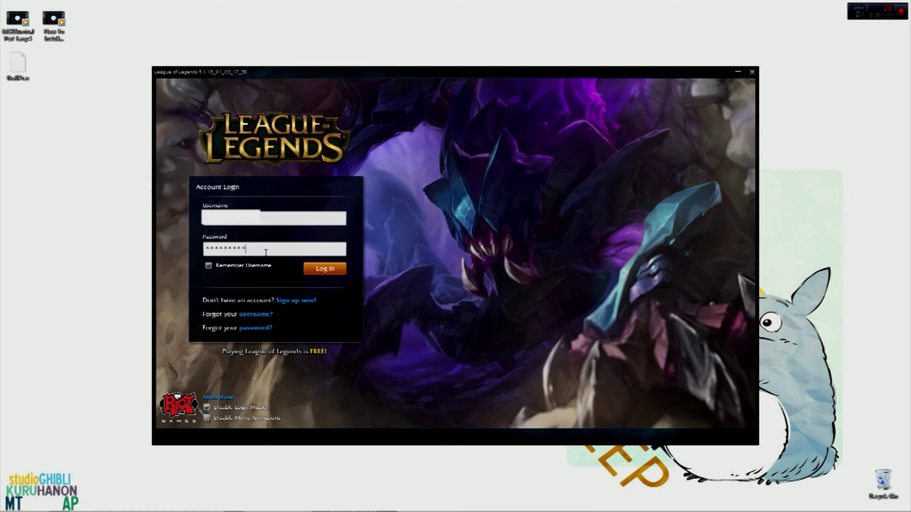
key(Return)
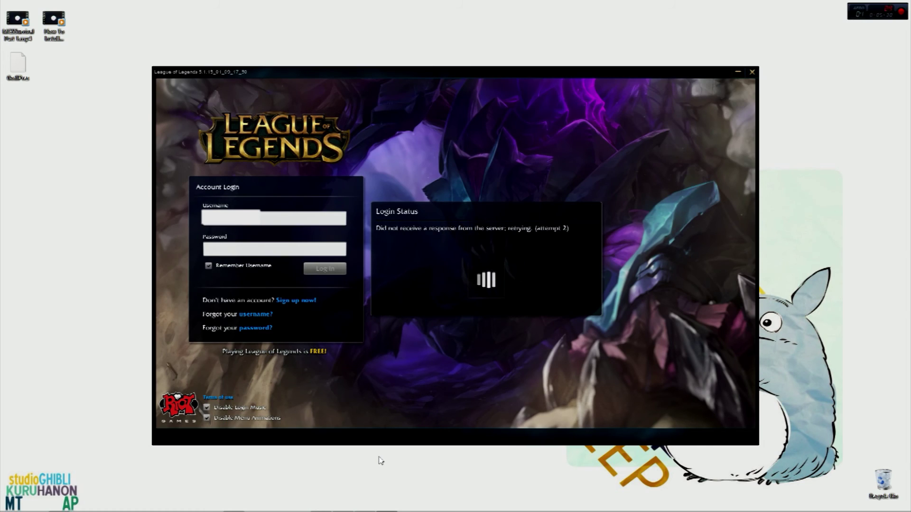
click(208, 419)
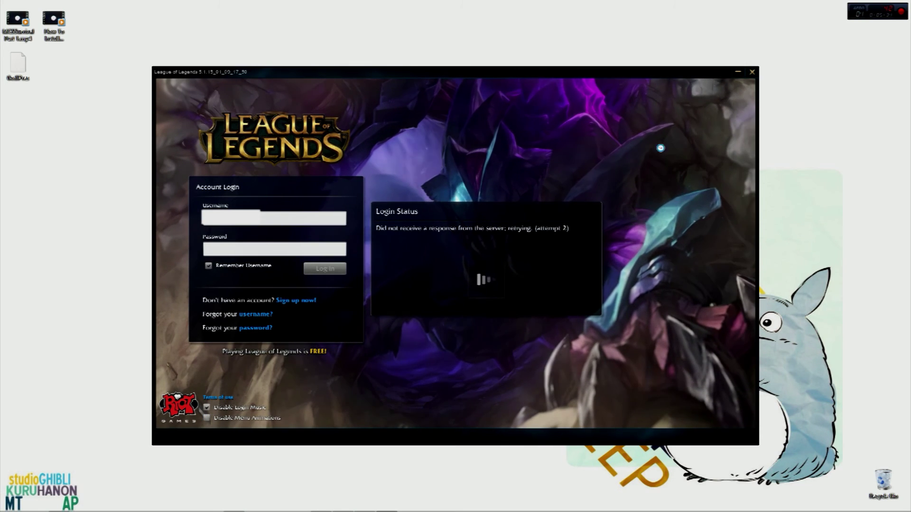
click(751, 72)
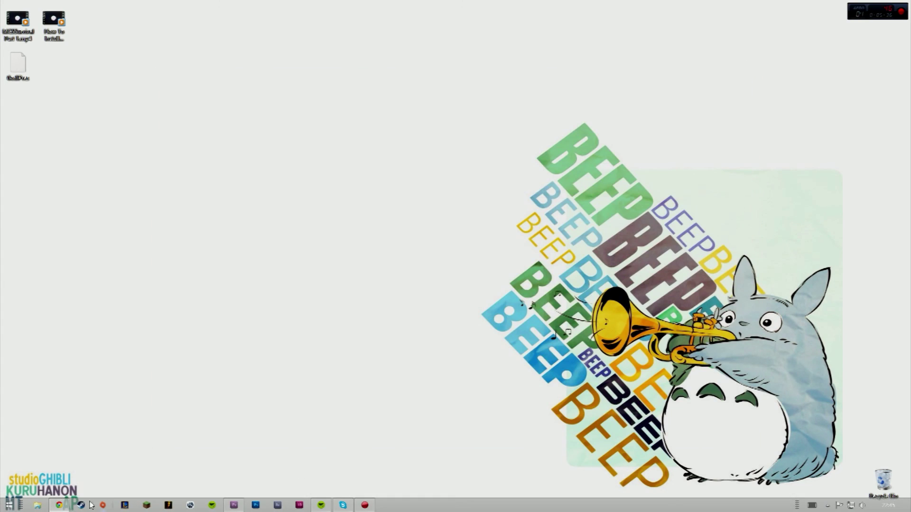